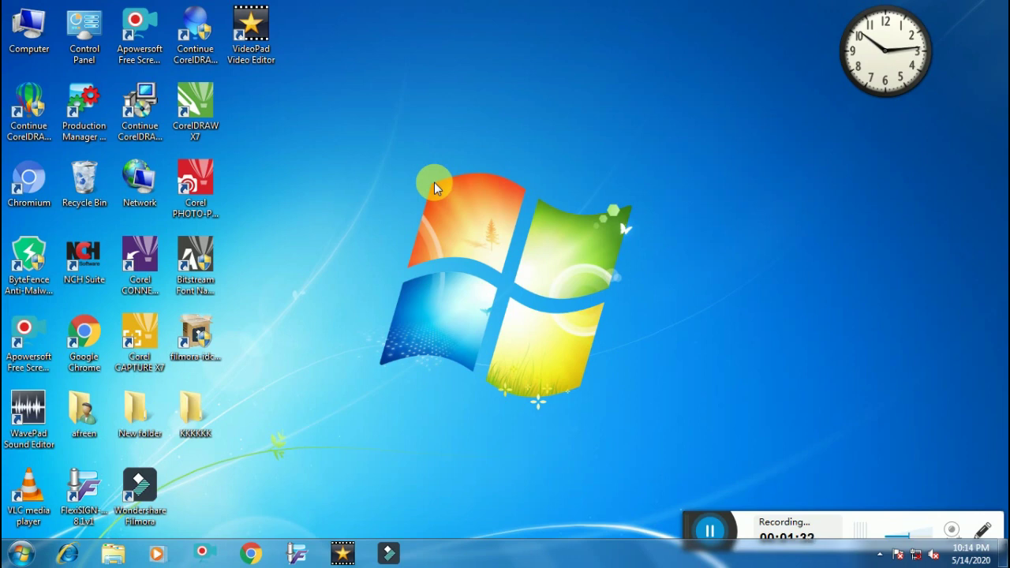
Step: Open the Flexi 8.1 folder inside the SOFTWARE folder on Local Disk (D:) in a maximized window
click(31, 27)
double_click(32, 27)
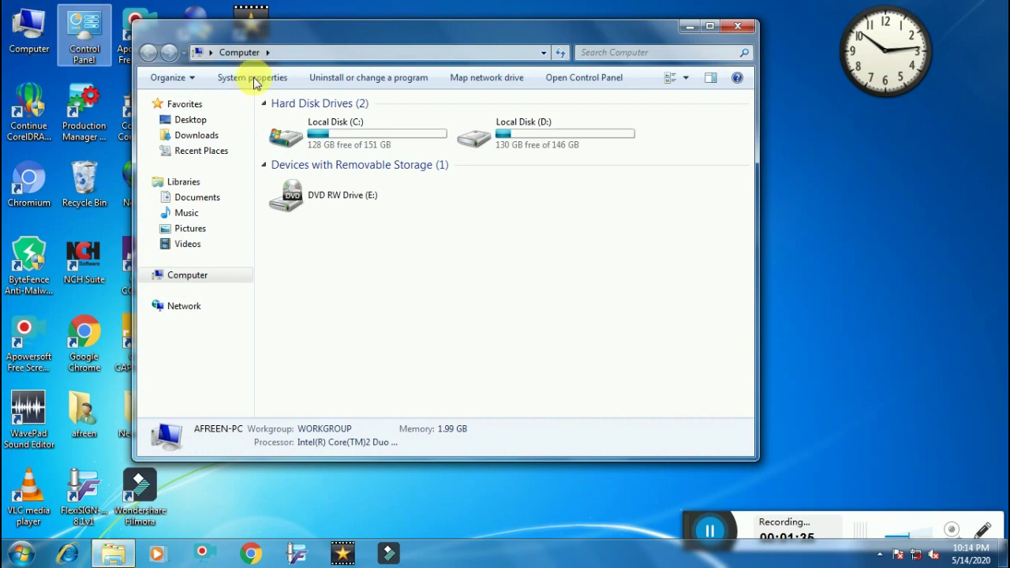
double_click(474, 29)
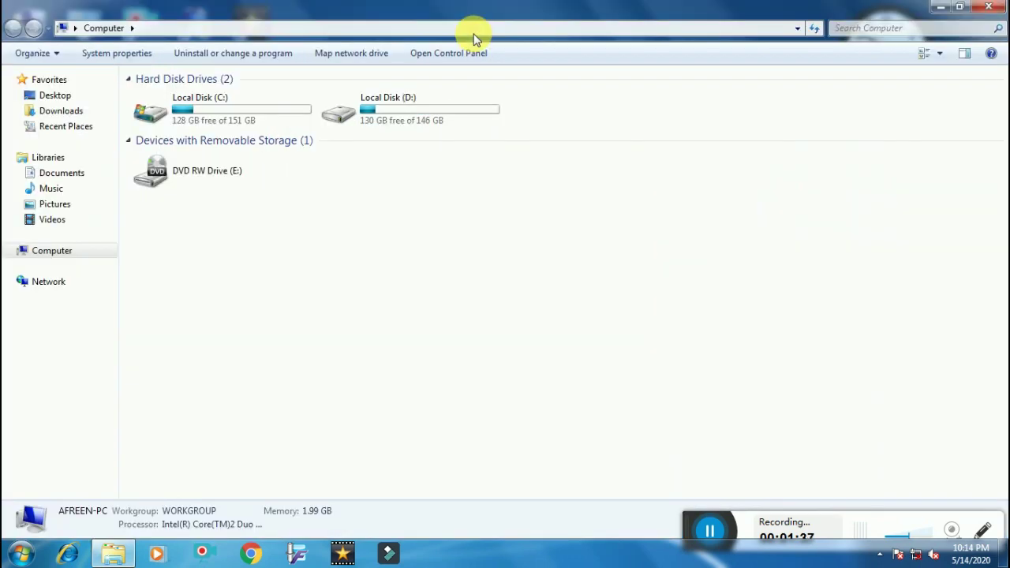
click(401, 106)
double_click(400, 106)
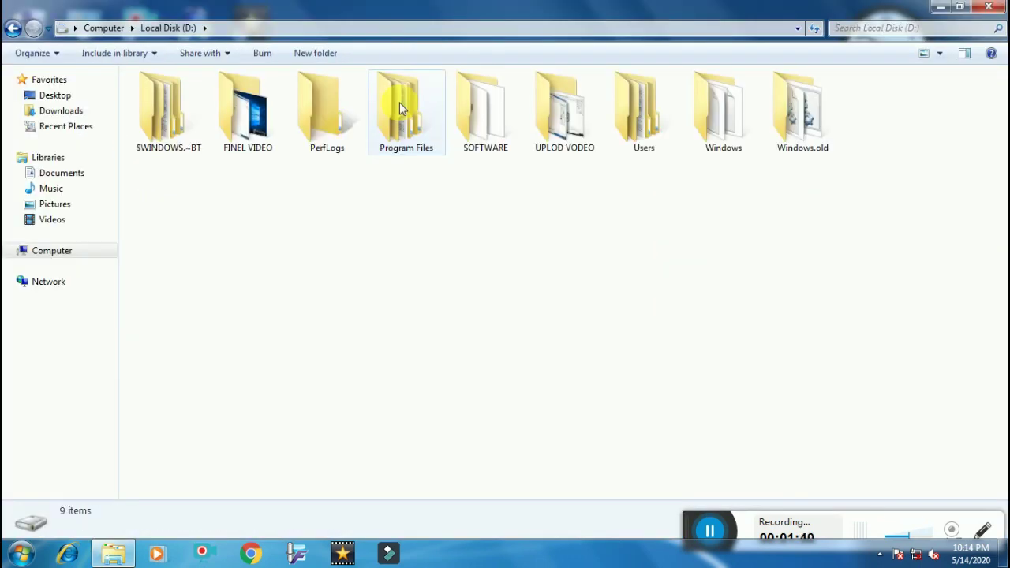
double_click(490, 120)
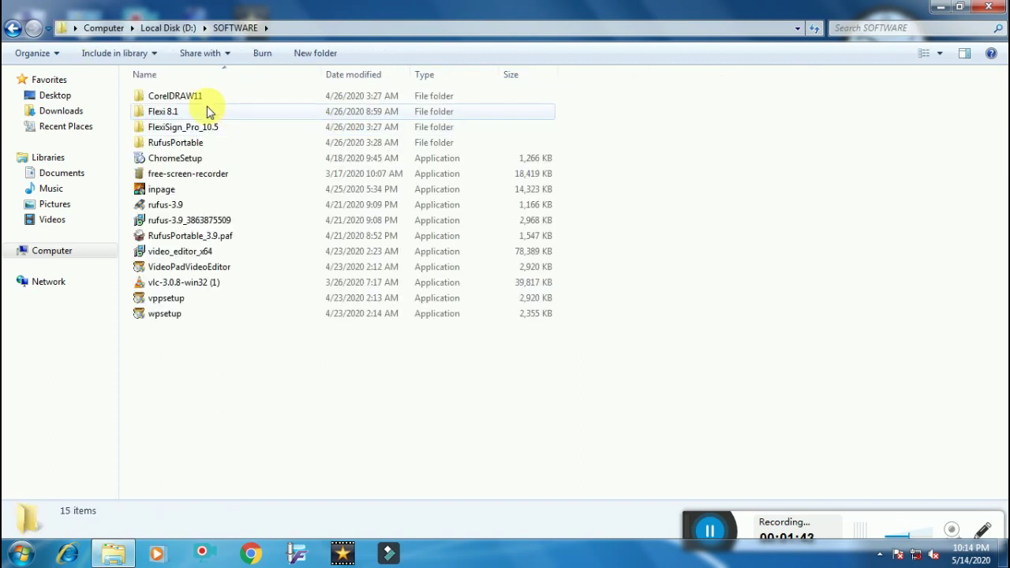
click(248, 116)
double_click(247, 115)
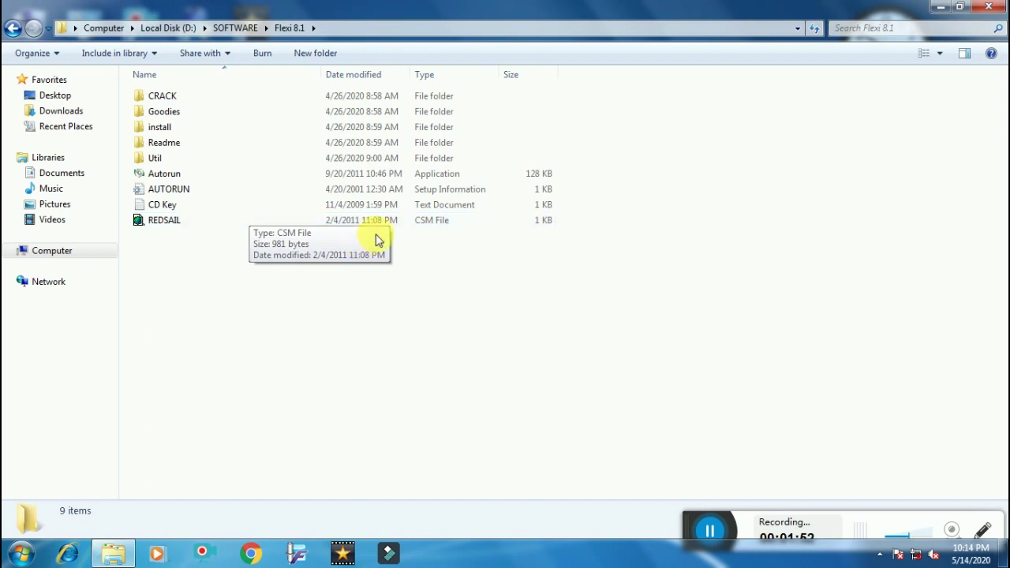
Step: Copy the REDSAIL CSM file from the Flexi 8.1 folder
right_click(298, 224)
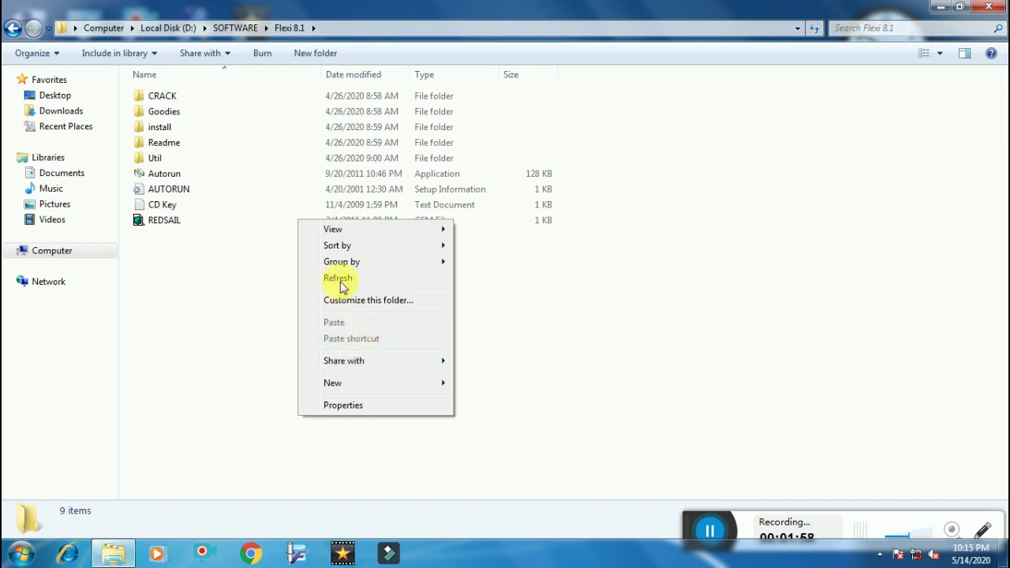
click(202, 229)
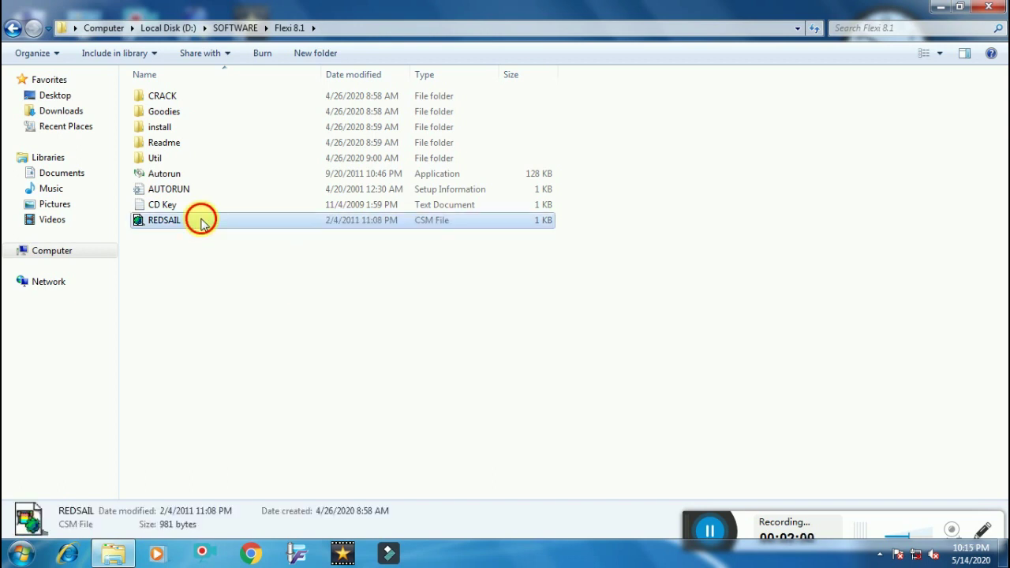
right_click(203, 225)
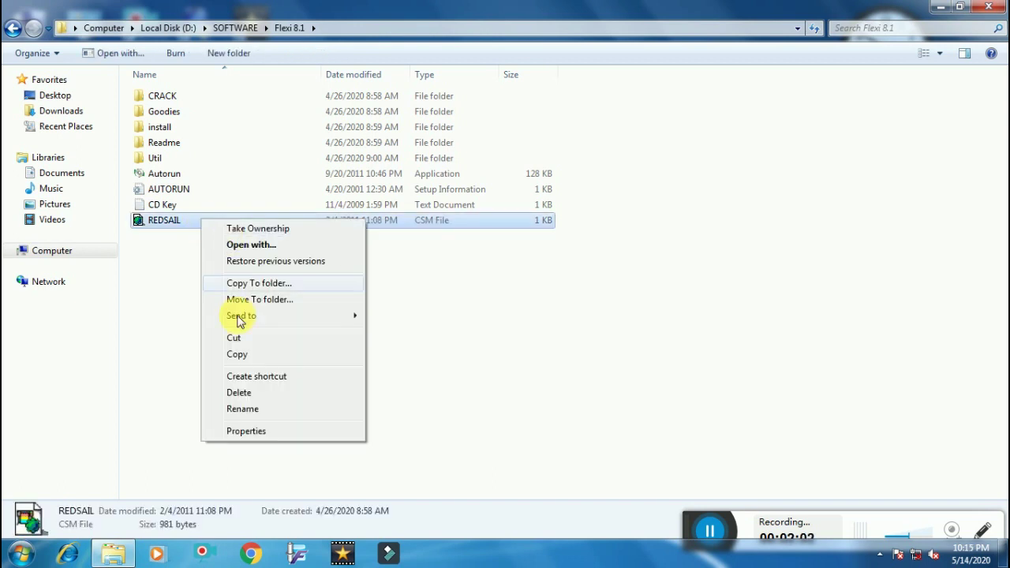
click(238, 354)
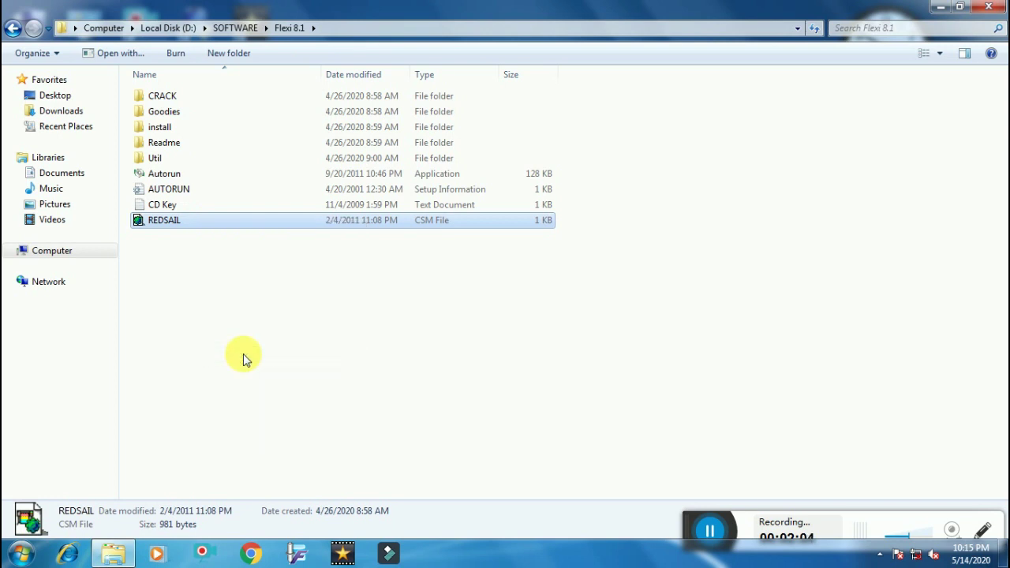
Step: Go to the OutputDrivers folder in C:\Program Files\FlexiSIGN-PRO 8.1v1
click(12, 29)
click(12, 29)
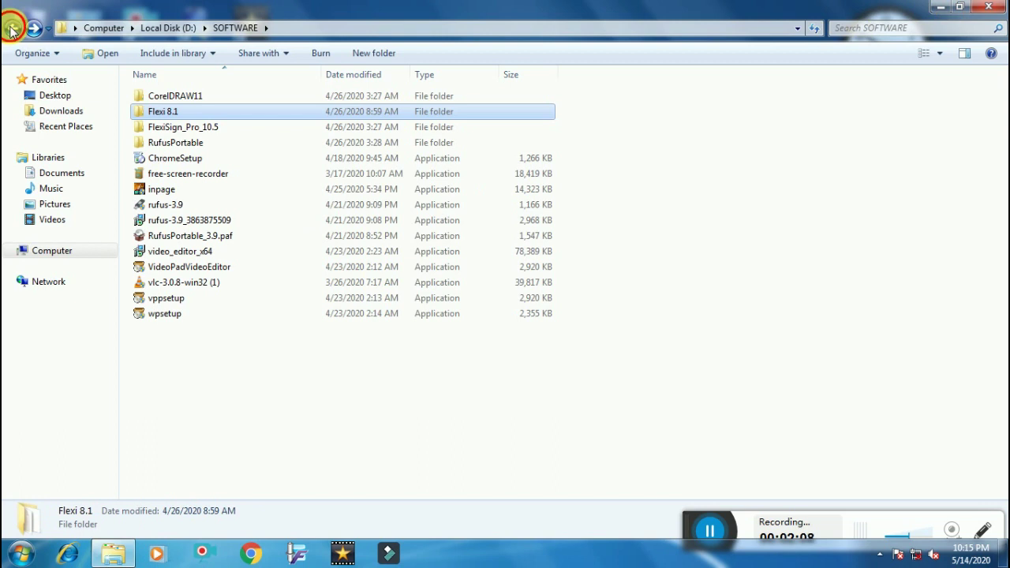
click(12, 30)
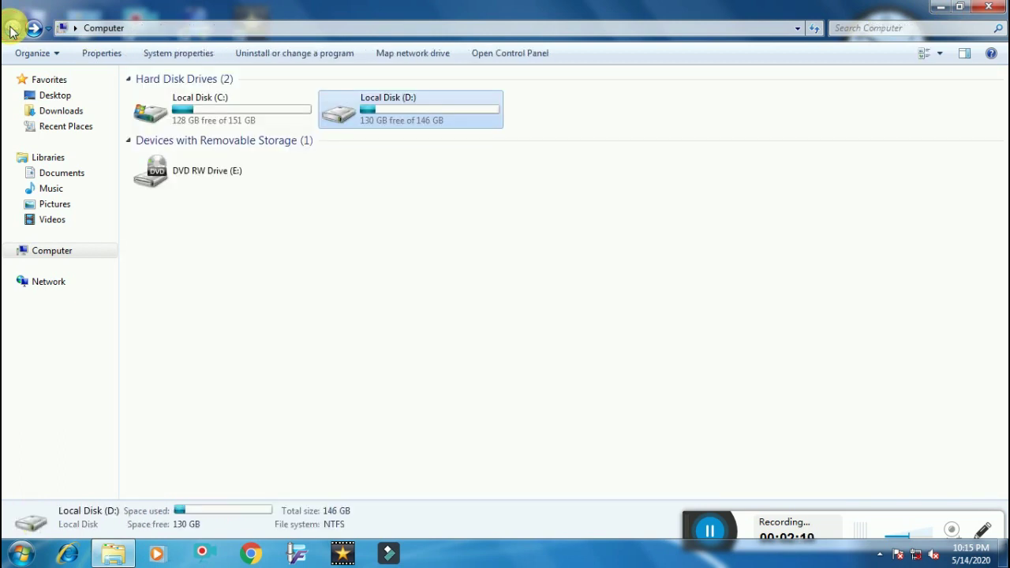
double_click(206, 104)
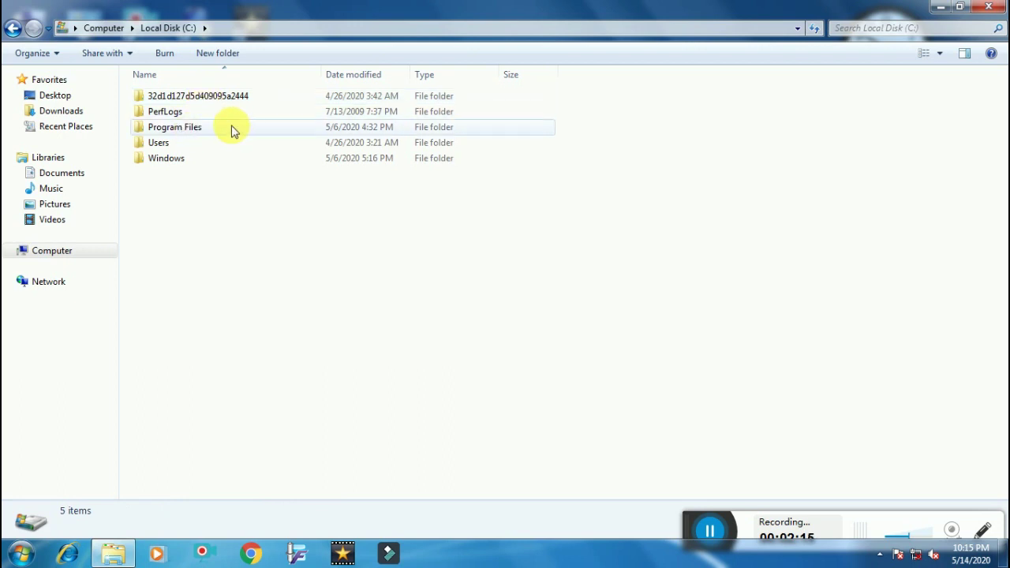
double_click(230, 130)
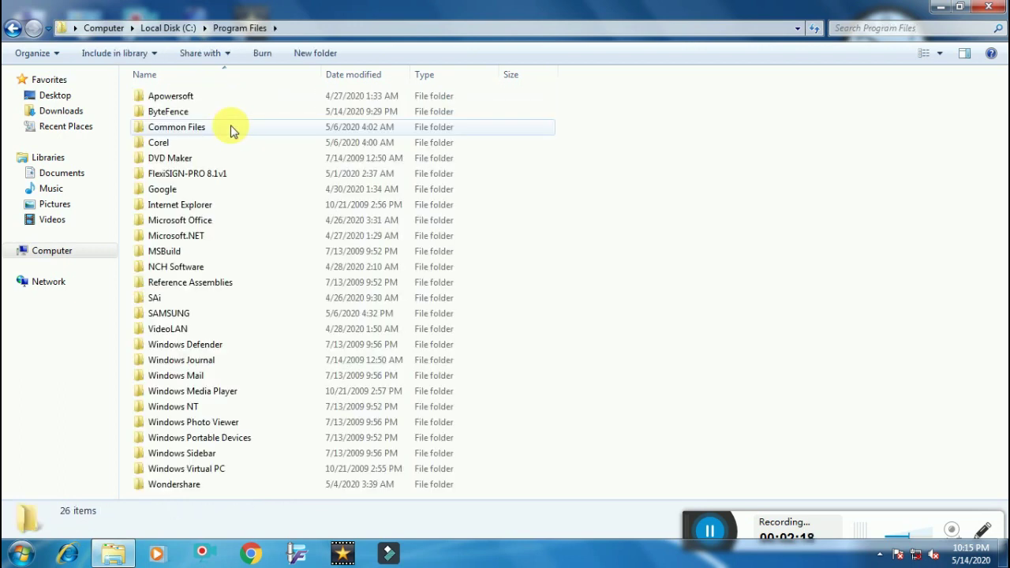
double_click(227, 174)
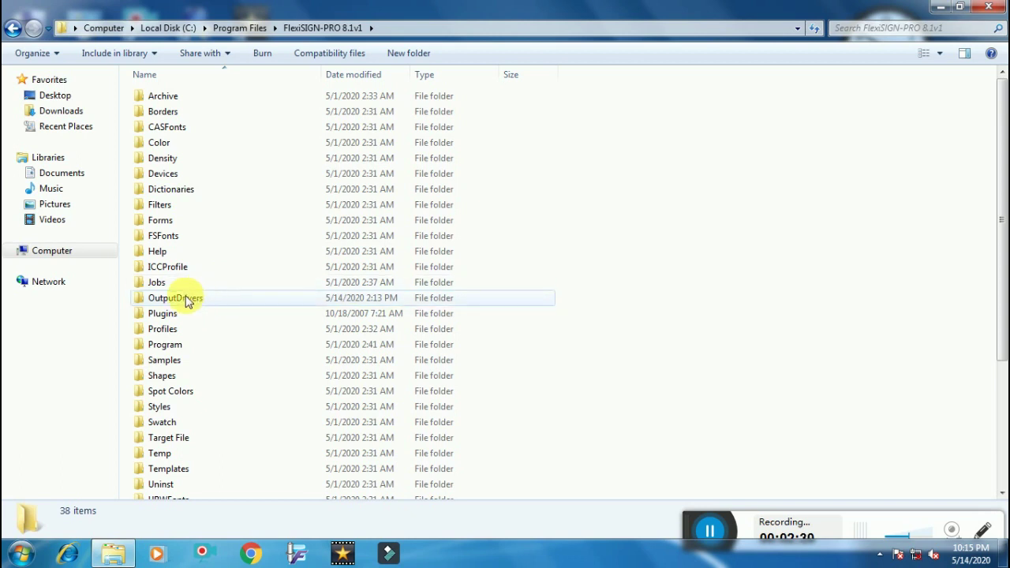
mouse_move(163, 303)
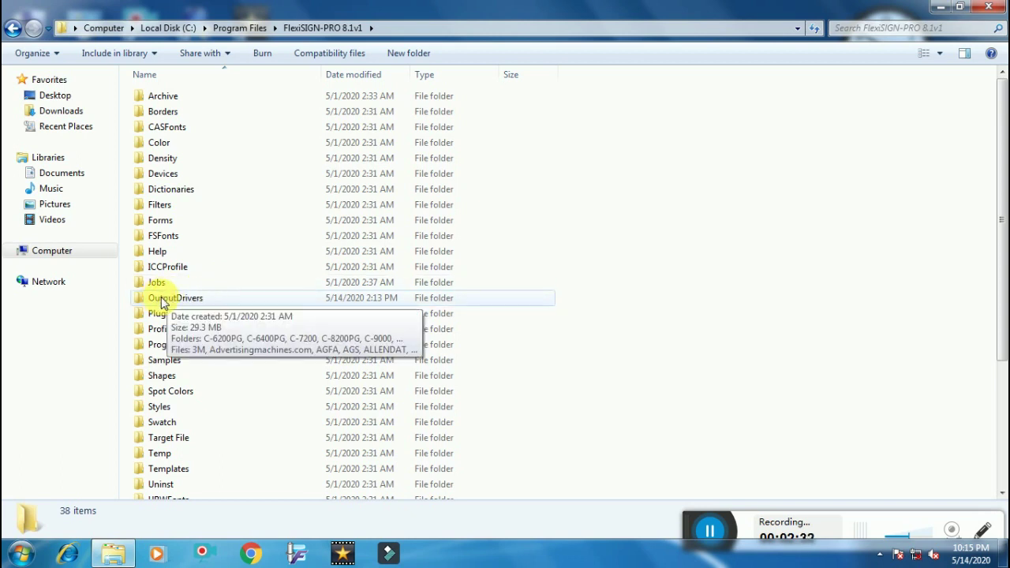
double_click(162, 300)
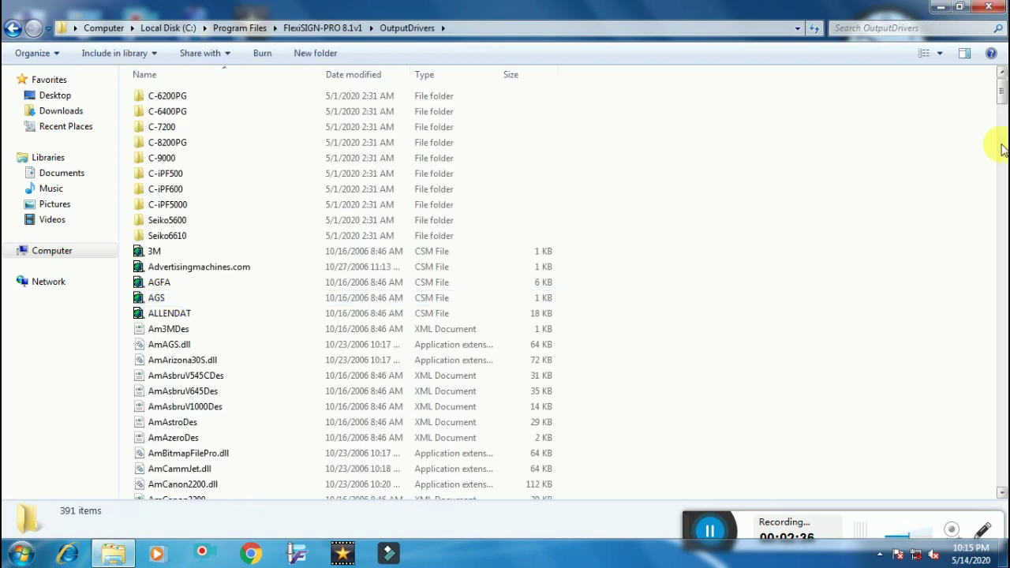
Step: Look for the REDSAIL CSM file in the OutputDrivers folder, and close the folder window
drag(997, 150, 985, 442)
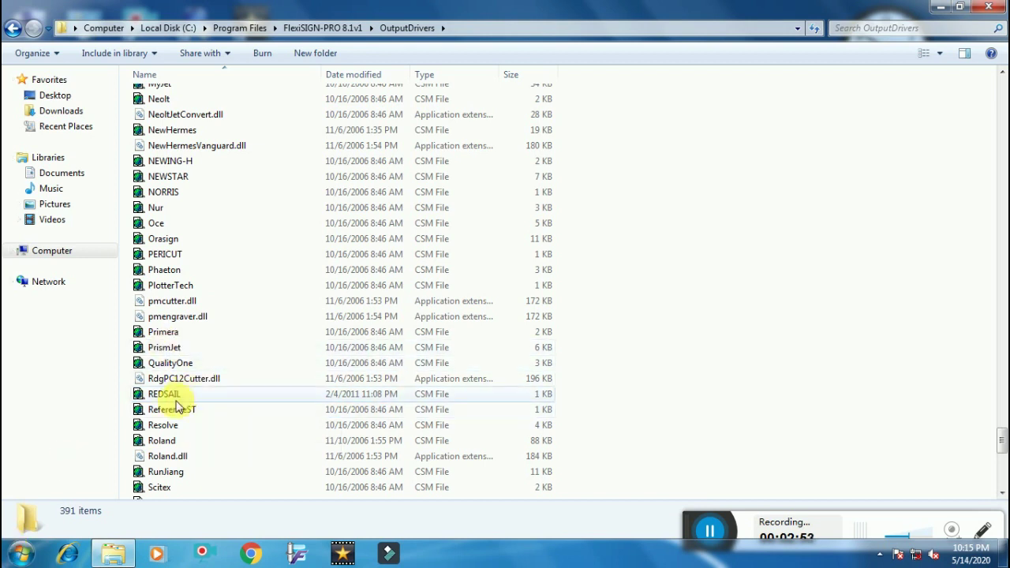
mouse_move(184, 400)
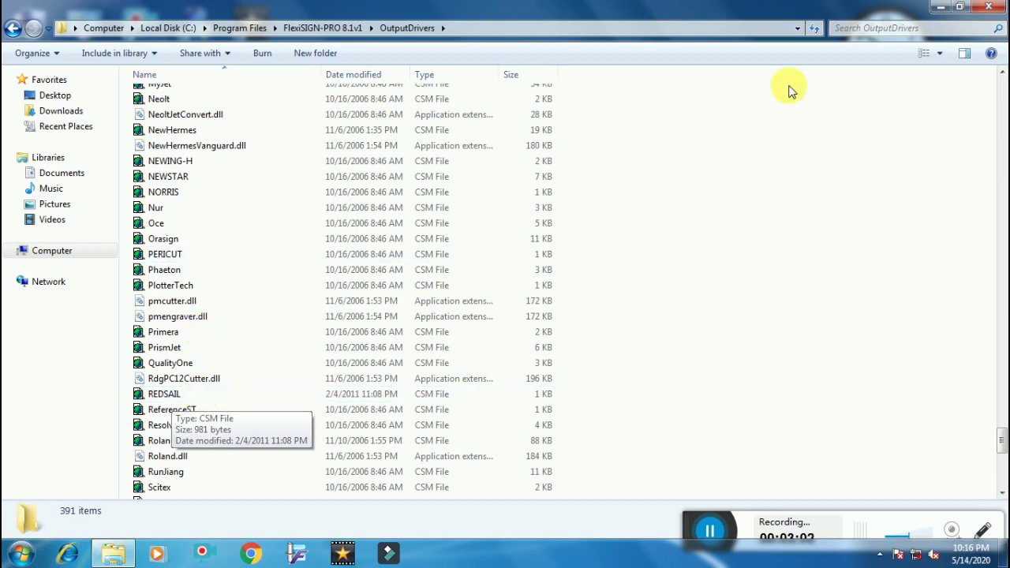
click(983, 8)
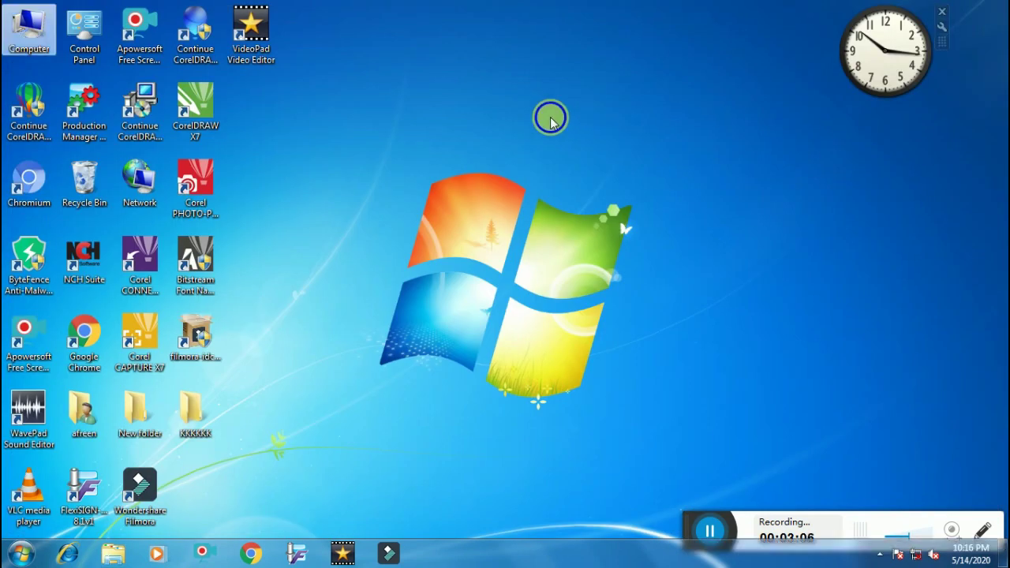
right_click(550, 118)
click(604, 162)
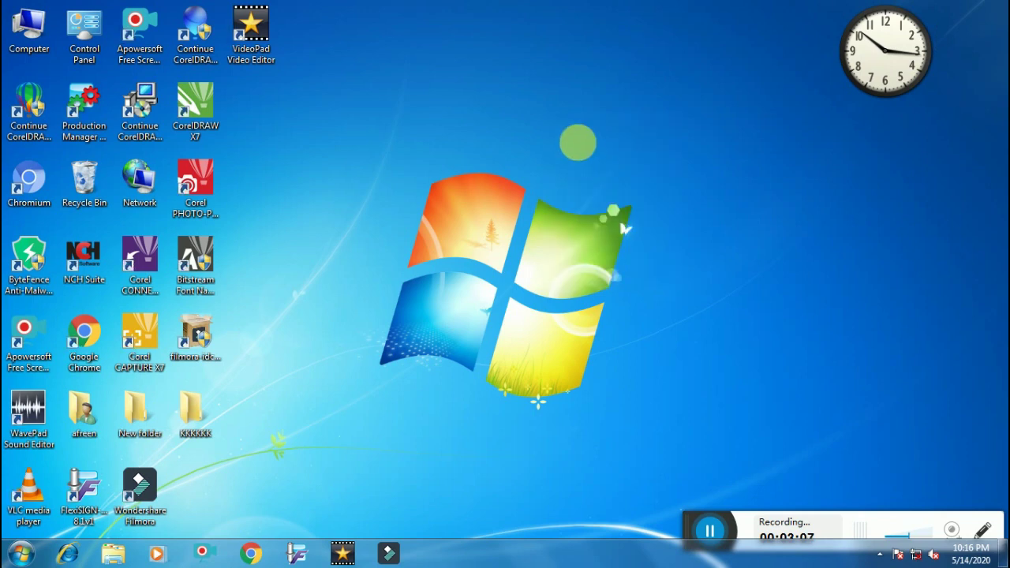
right_click(535, 125)
click(568, 168)
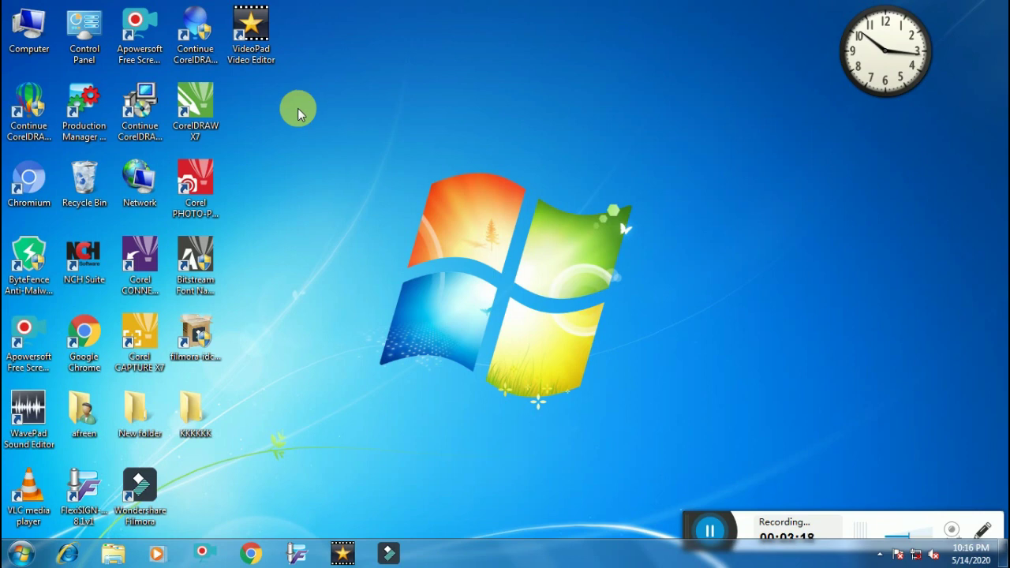
Step: Open Computer Management and show the COM and LPT ports in Device Manager
right_click(22, 26)
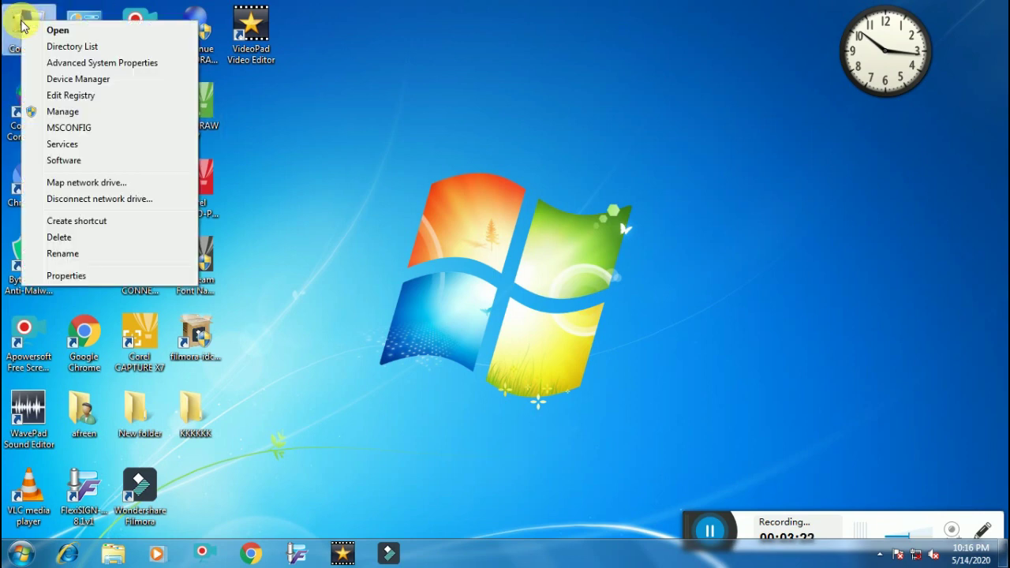
click(59, 112)
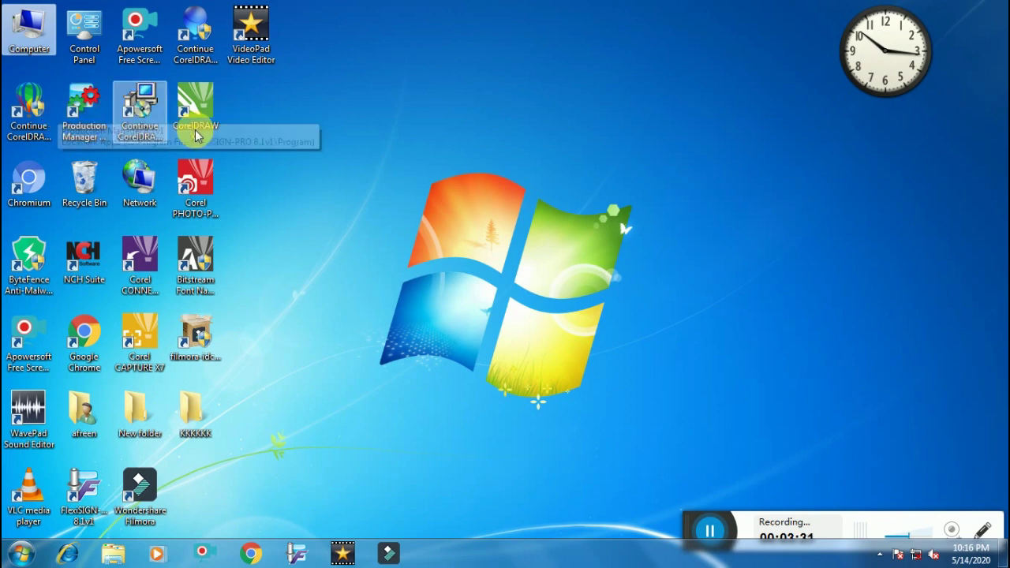
double_click(29, 32)
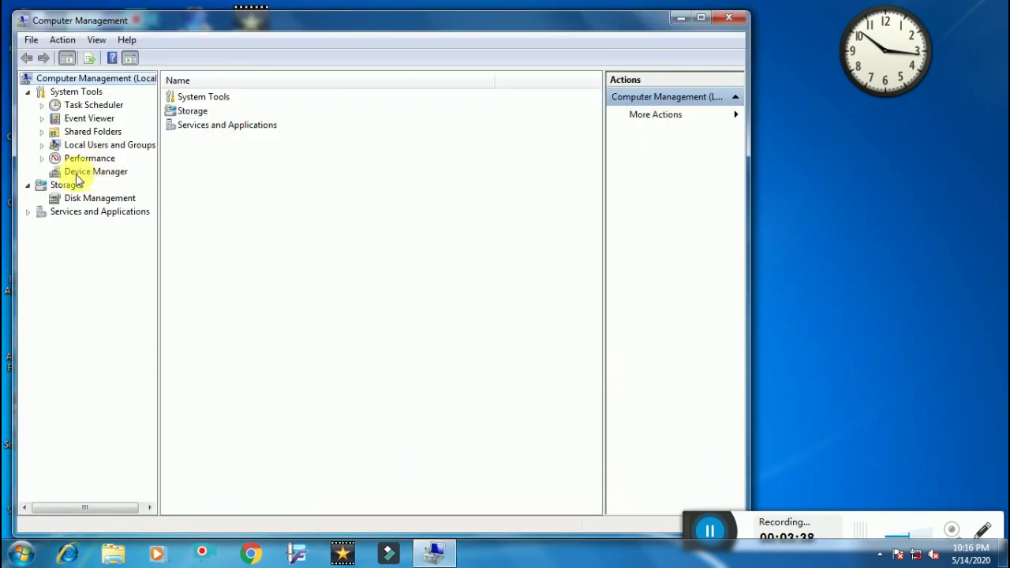
click(87, 173)
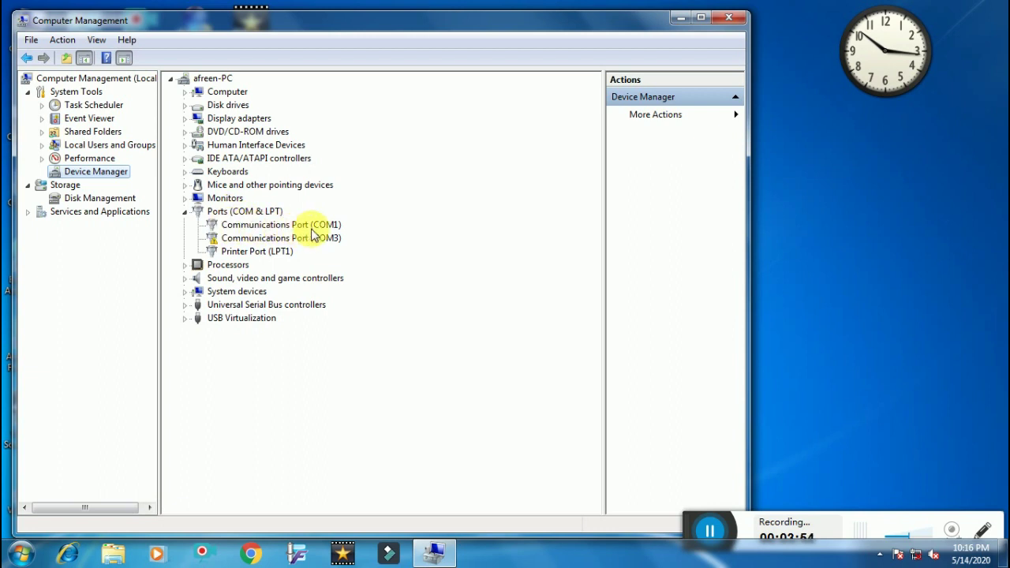
Step: Open the driver properties of Communications Port (COM1)
click(271, 226)
right_click(271, 227)
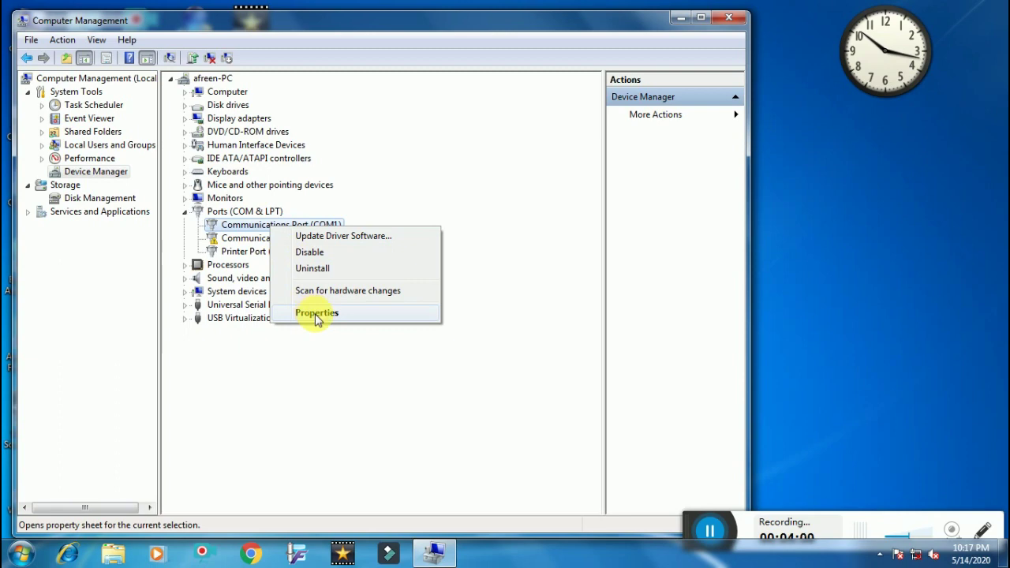
click(316, 313)
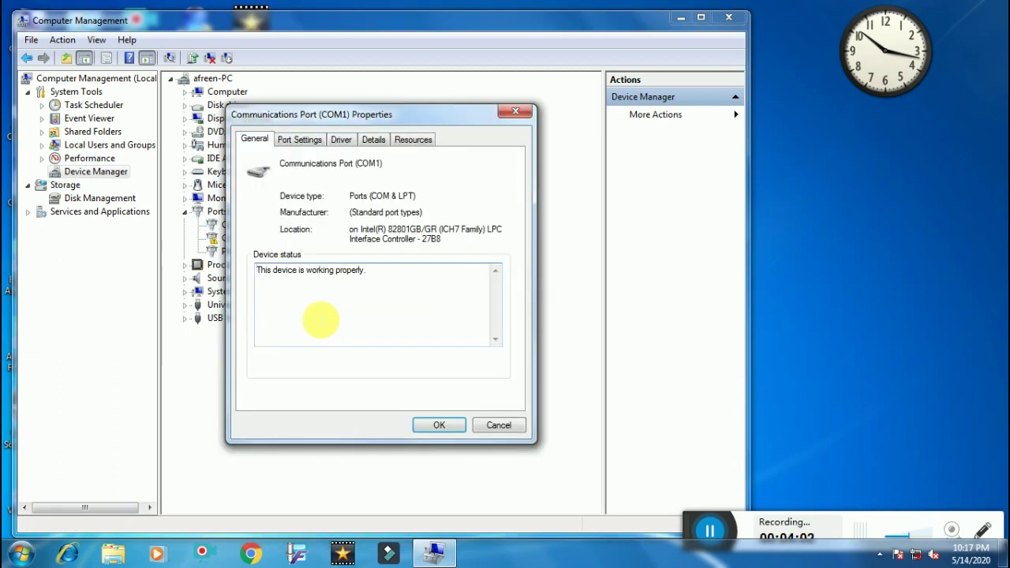
click(343, 139)
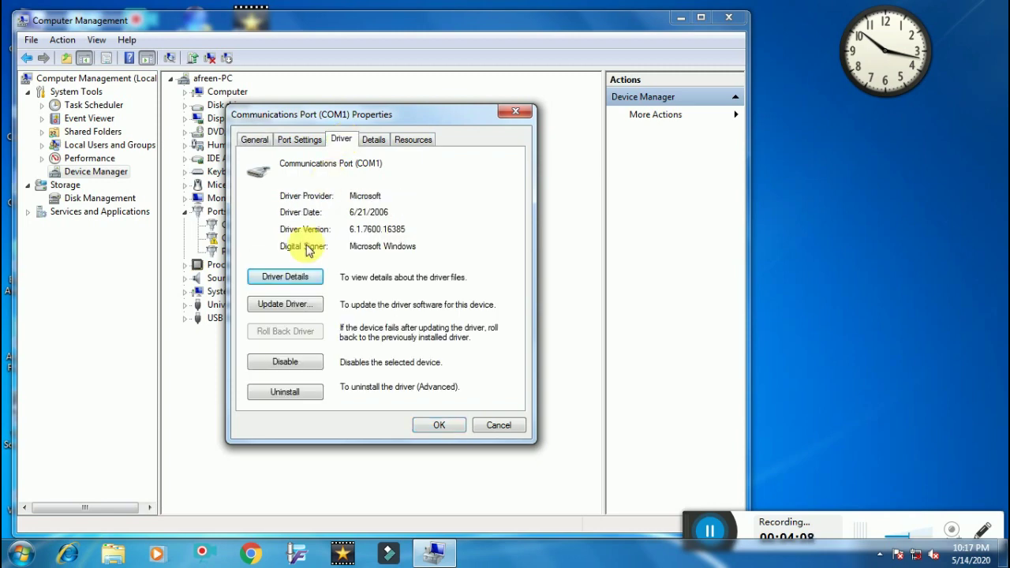
Step: Update the COM1 port driver by searching automatically for updated driver software
click(286, 304)
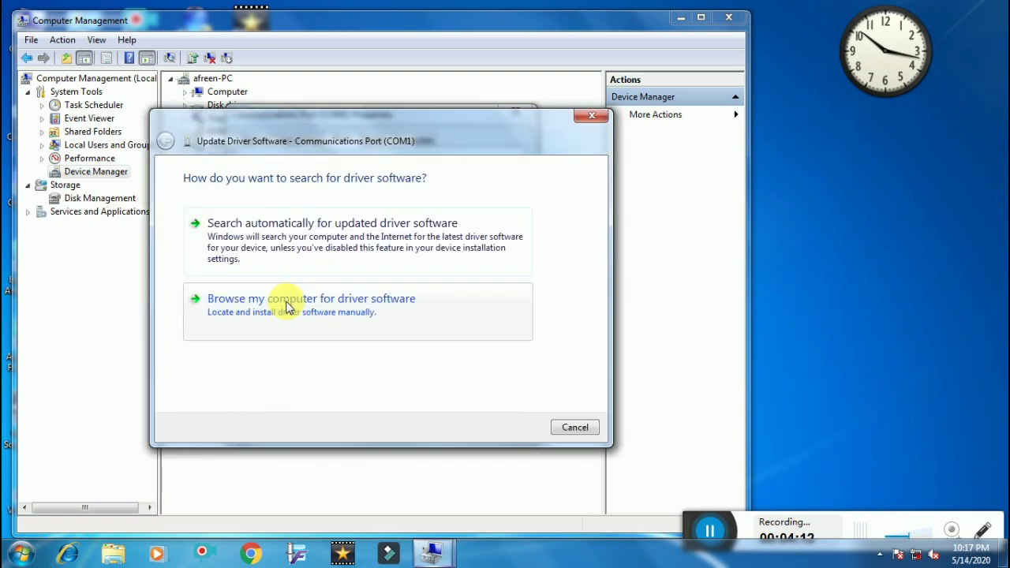
click(314, 231)
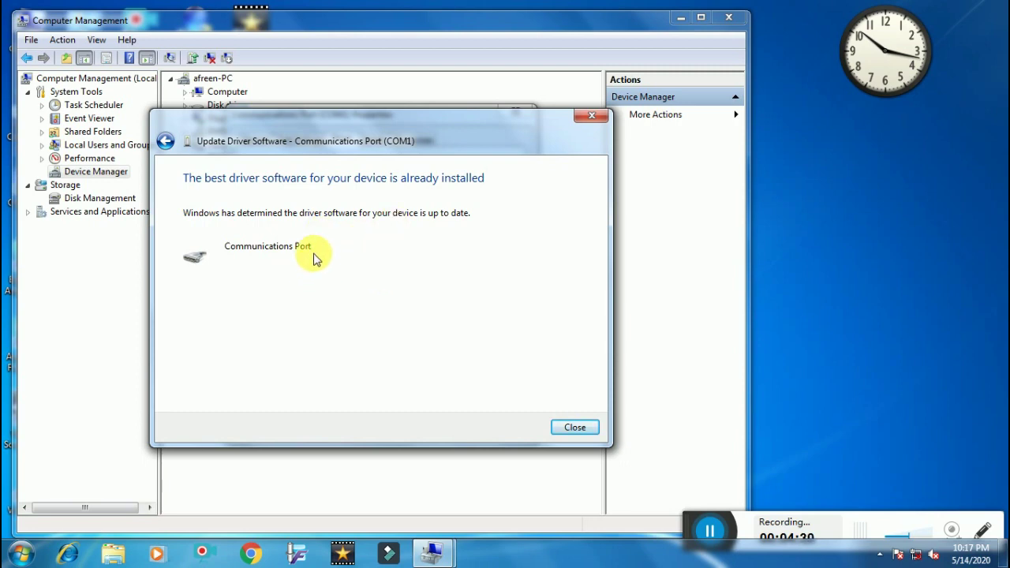
click(165, 140)
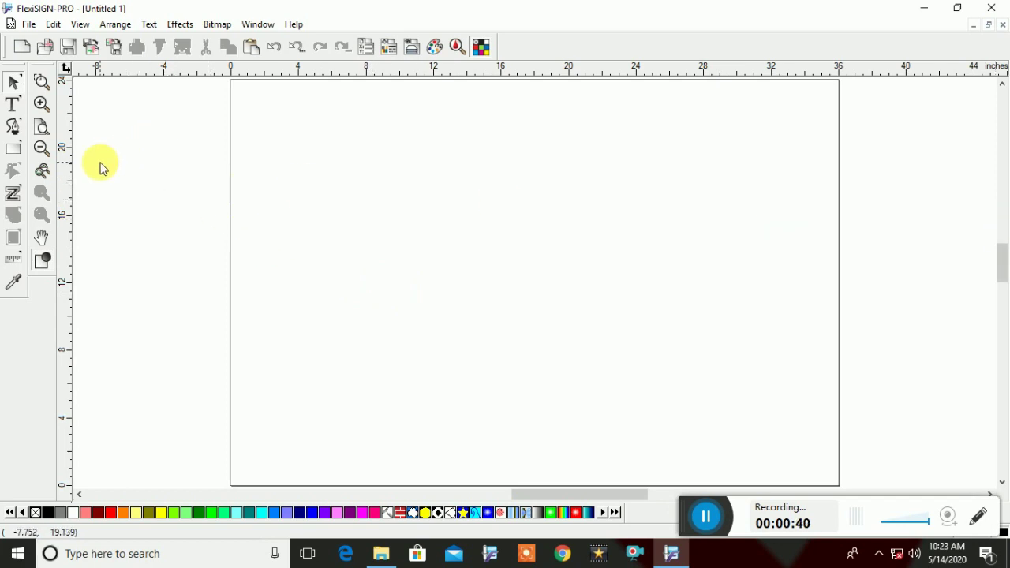
Step: In FlexiSIGN-PRO, draw a black square about 3.07 in wide on the page and select it, keeping drag selection by touching
click(13, 150)
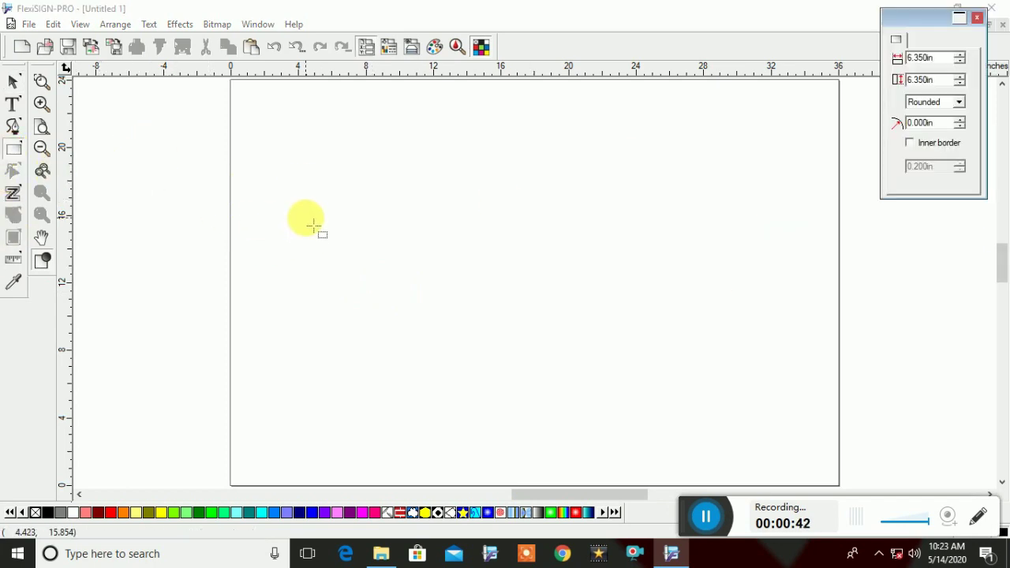
drag(306, 217, 359, 268)
click(13, 82)
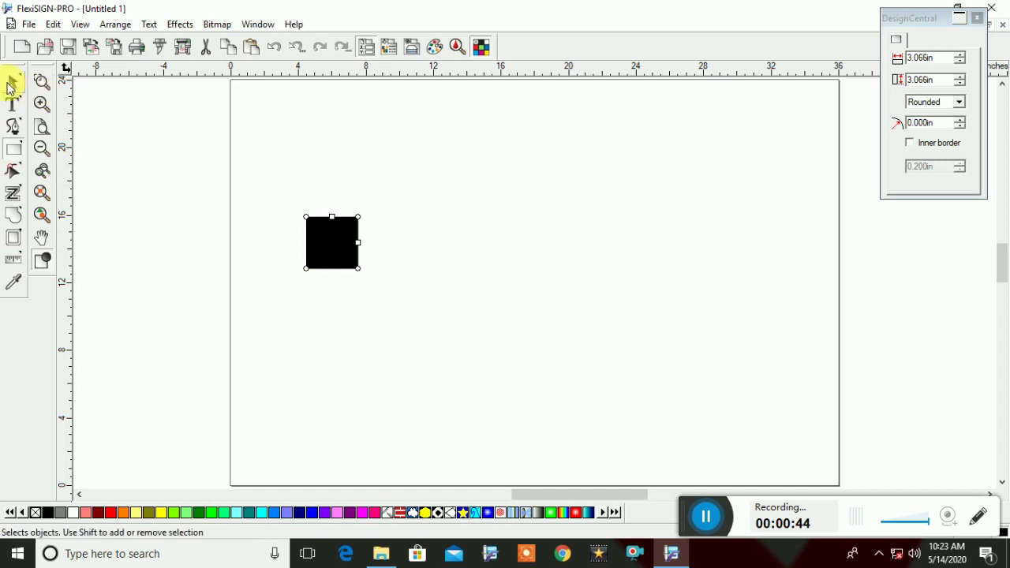
double_click(13, 82)
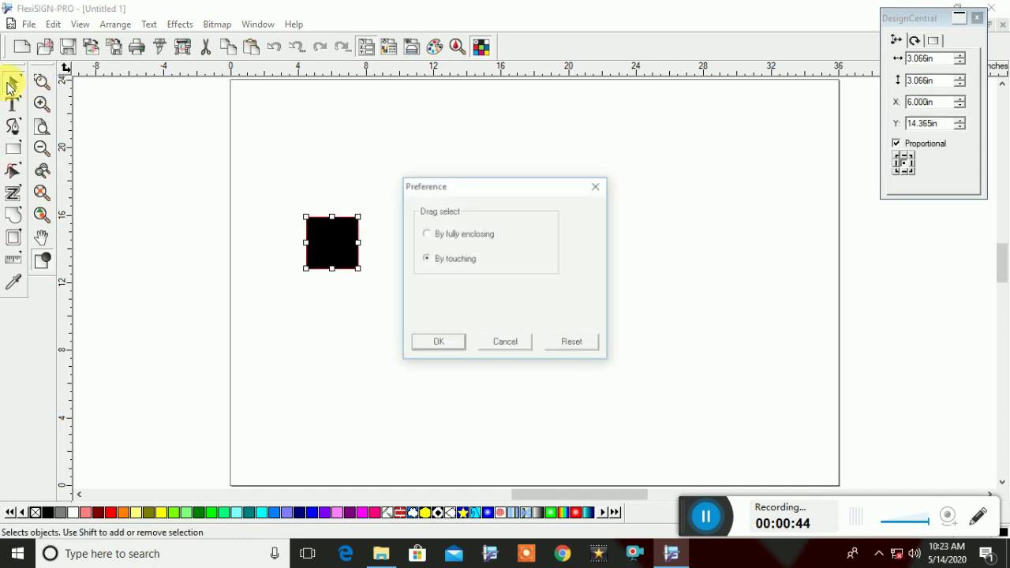
click(439, 342)
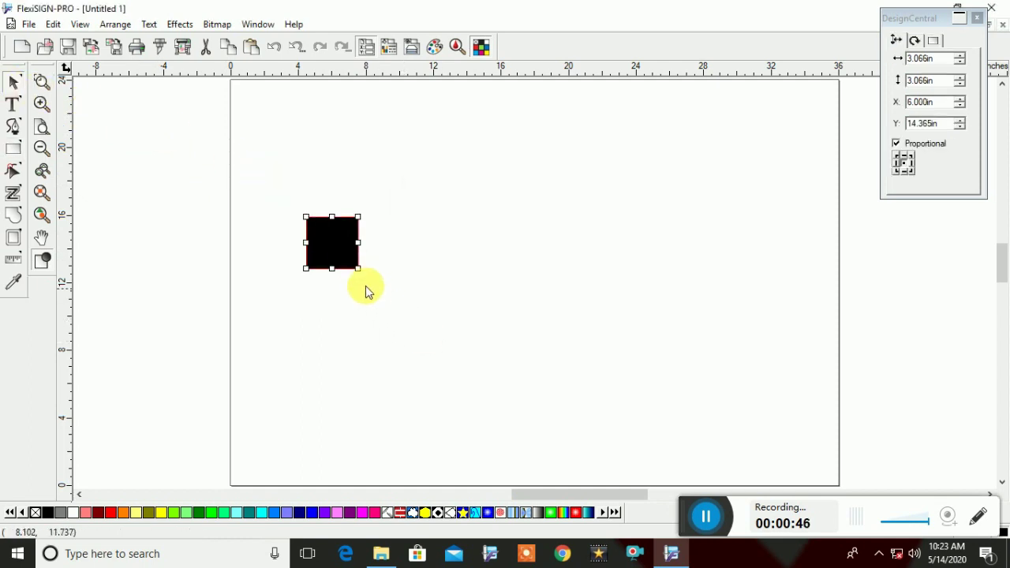
Step: Start cutting the selected square and choose the Production Manager on this computer (Local)
click(161, 51)
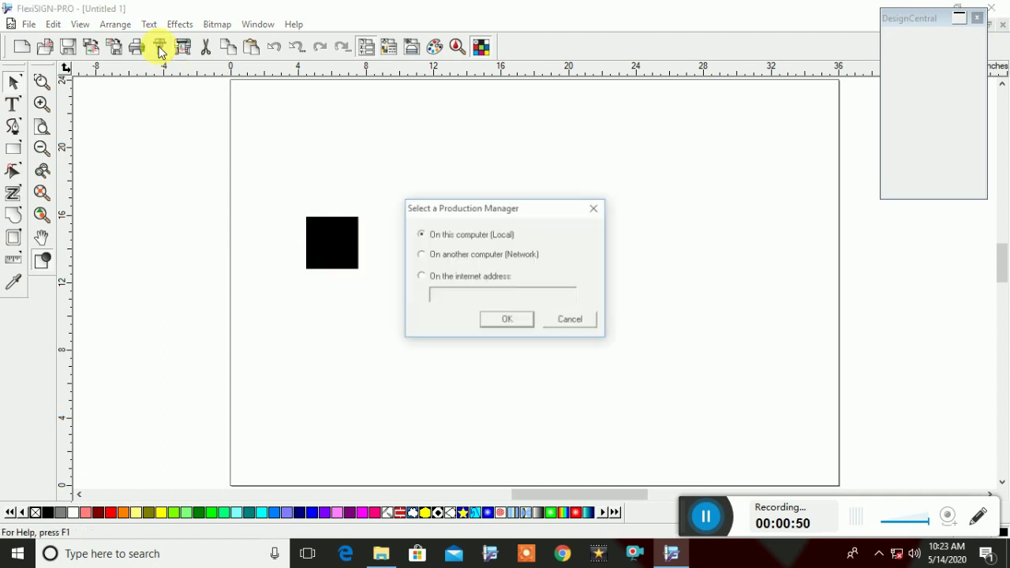
click(509, 322)
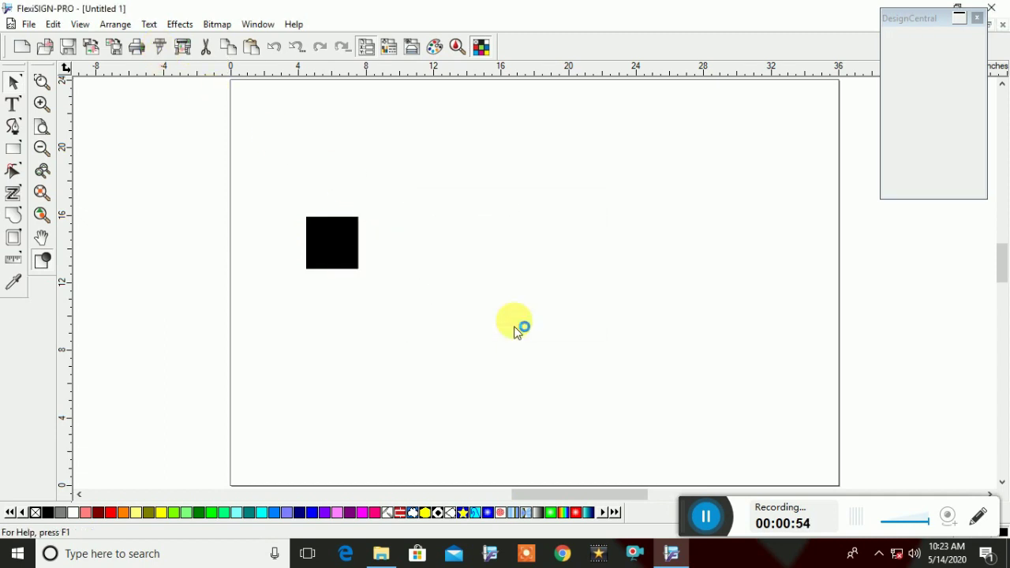
click(616, 309)
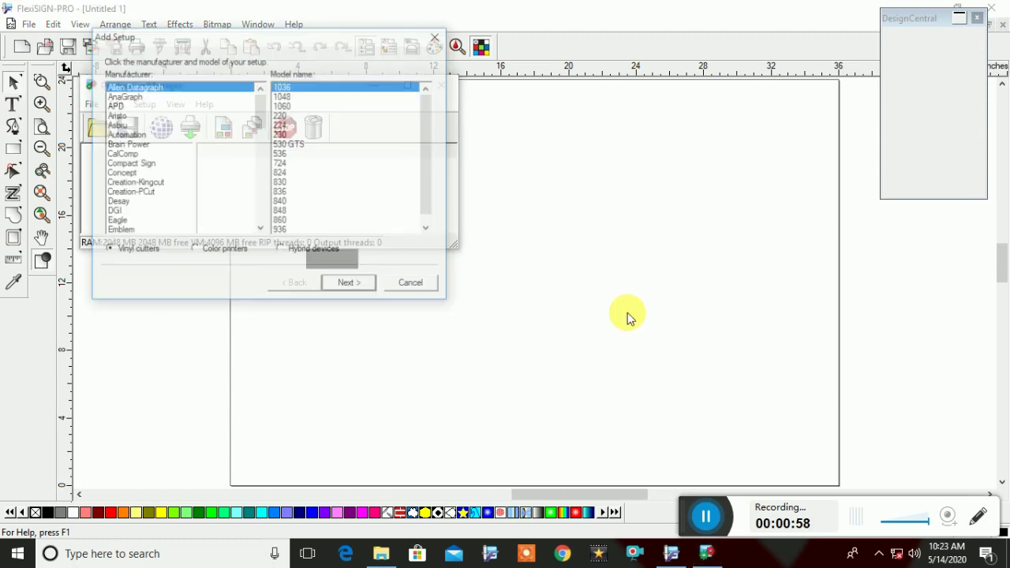
Step: Add a vinyl cutter setup with manufacturer REDSAIL TECH and model REDSAIL, keeping port COM1 at 9600 bits per second
scroll(244, 187, down, 2)
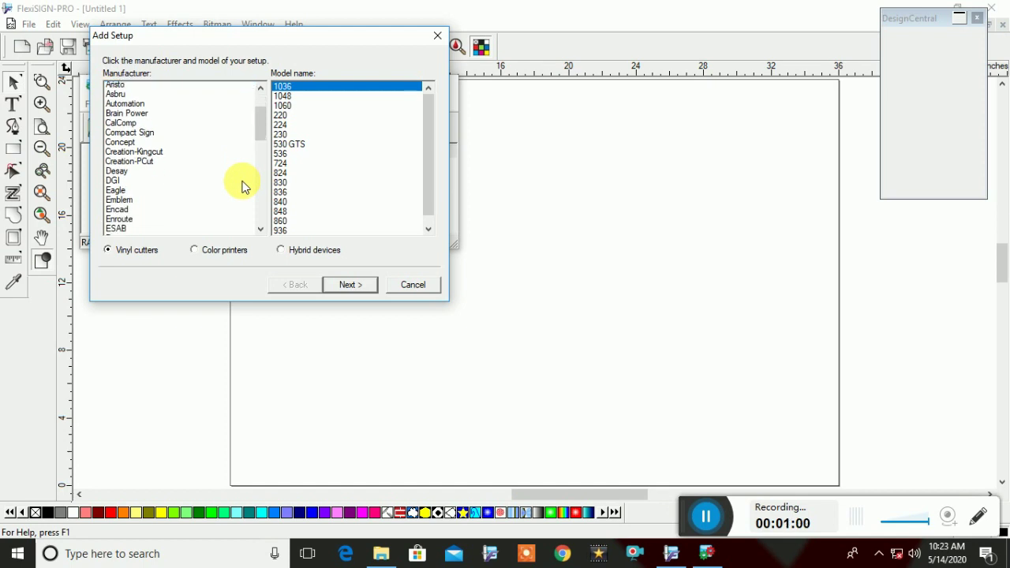
click(203, 258)
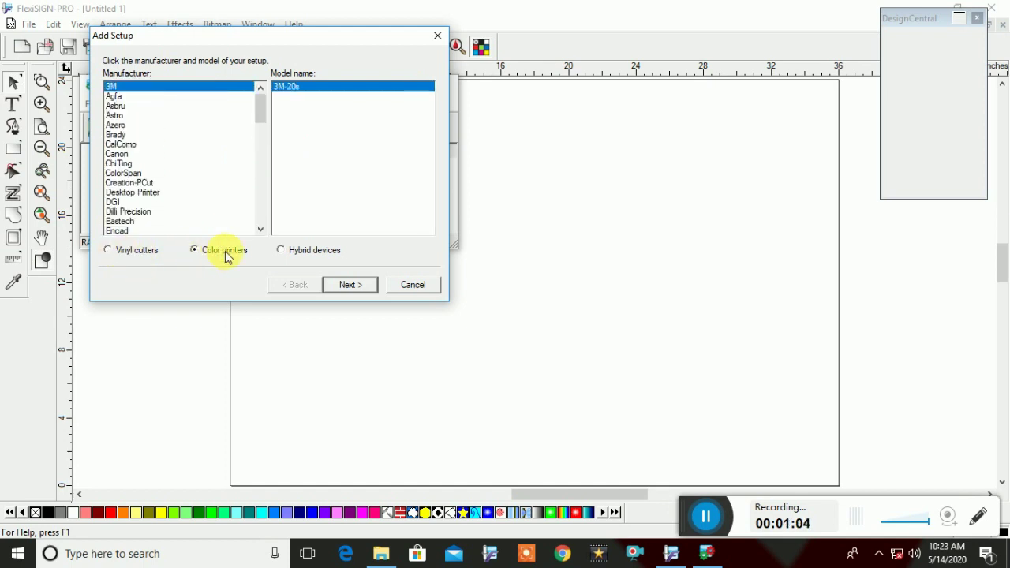
click(108, 251)
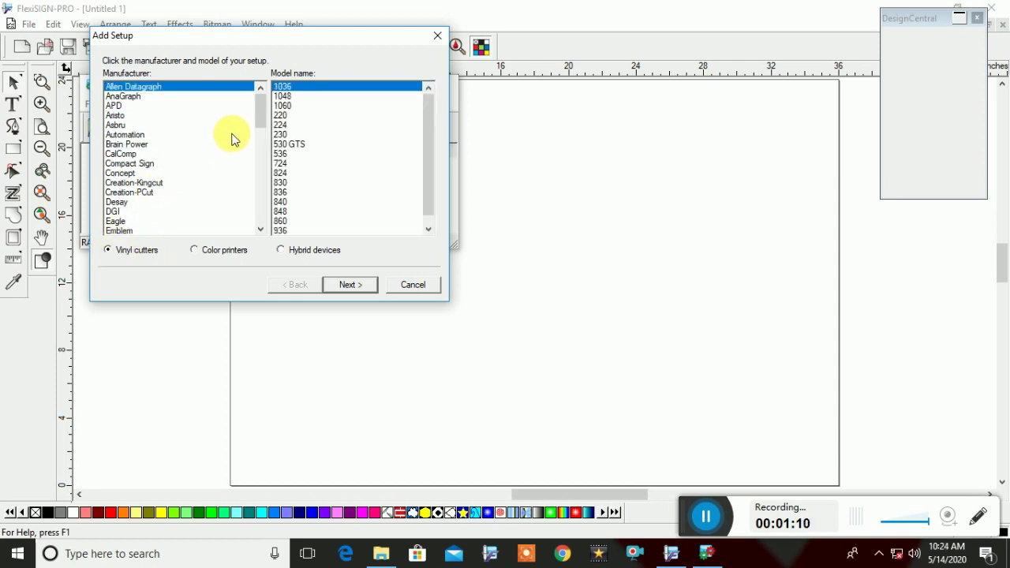
drag(261, 113, 266, 186)
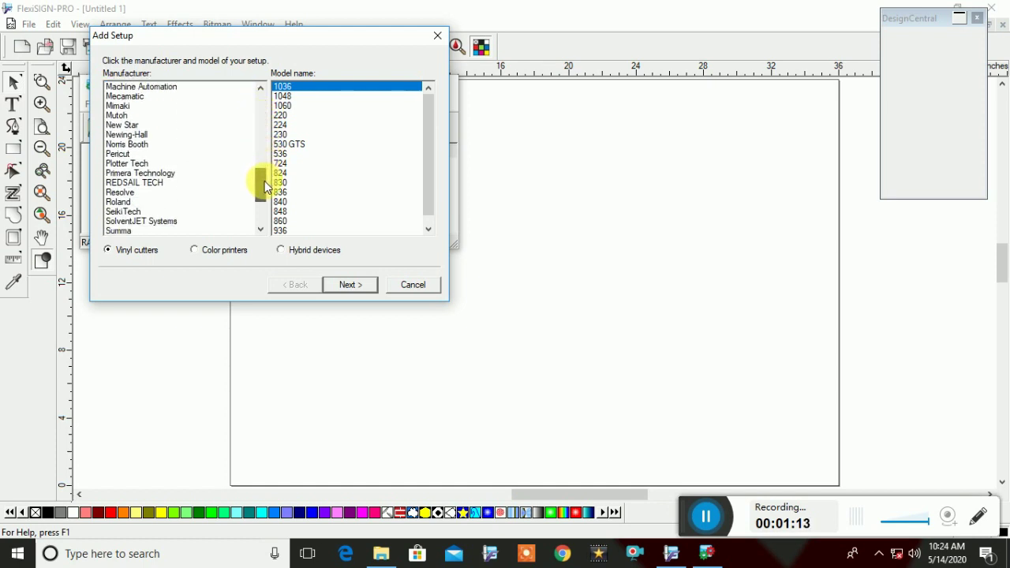
click(145, 185)
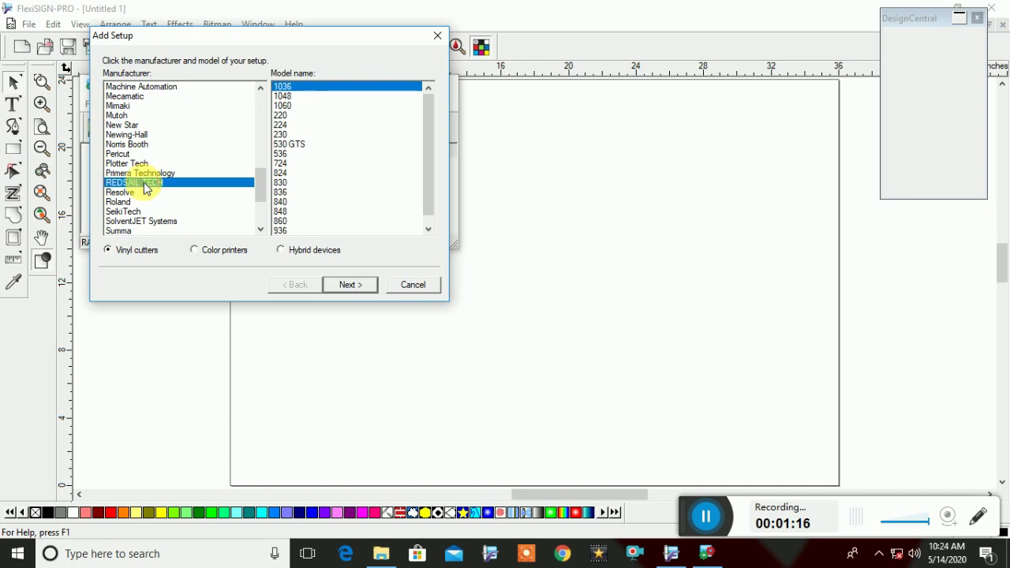
click(353, 288)
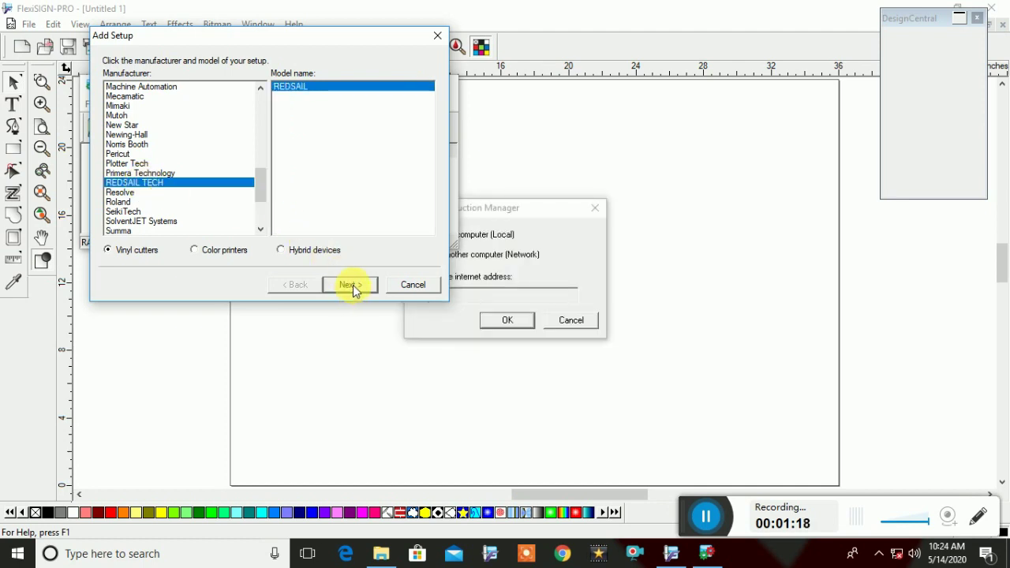
click(353, 285)
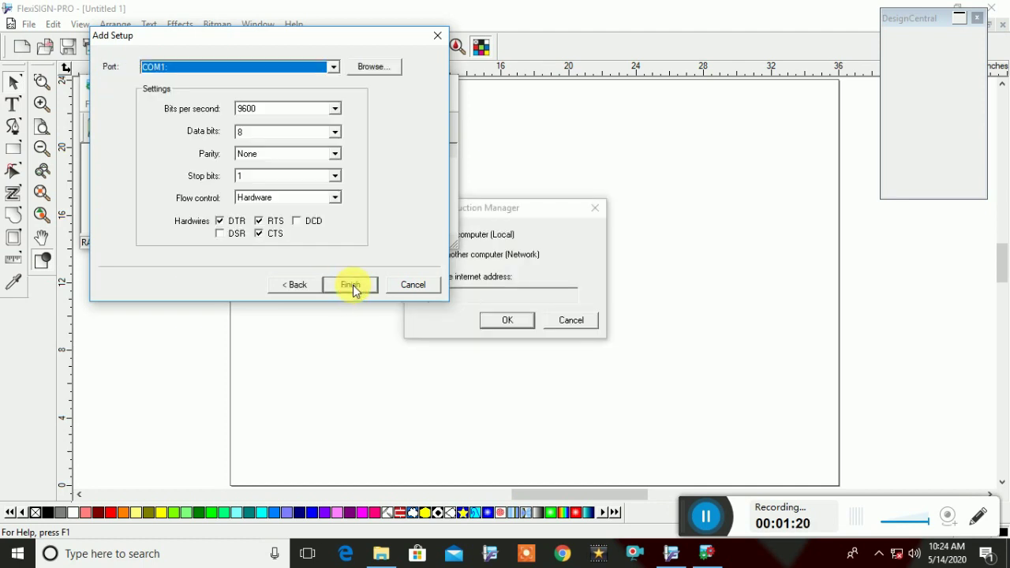
click(353, 285)
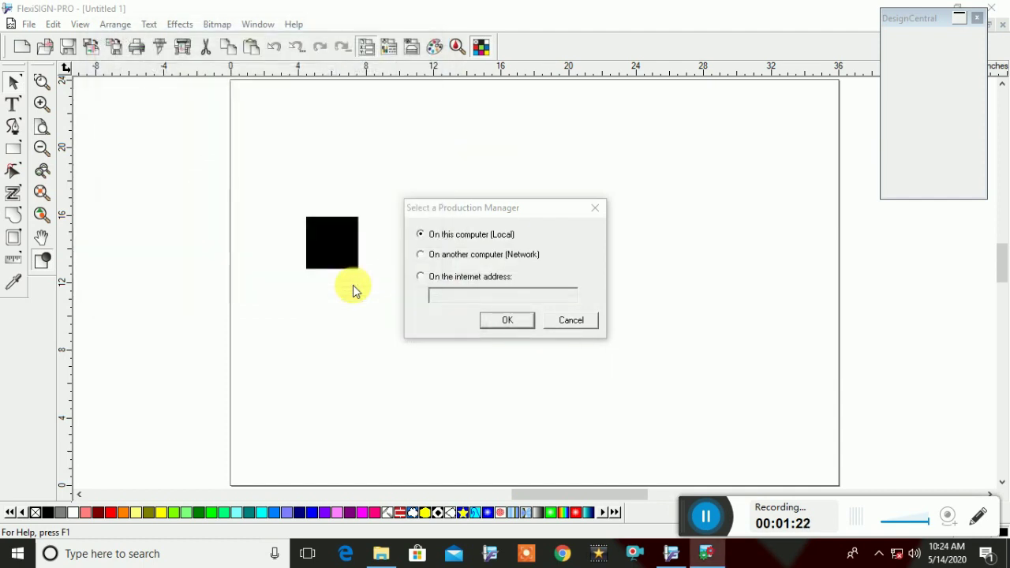
Step: Choose the local Production Manager without retrying the connection, and check the added REDSAIL cutter in the Production Manager window
click(507, 322)
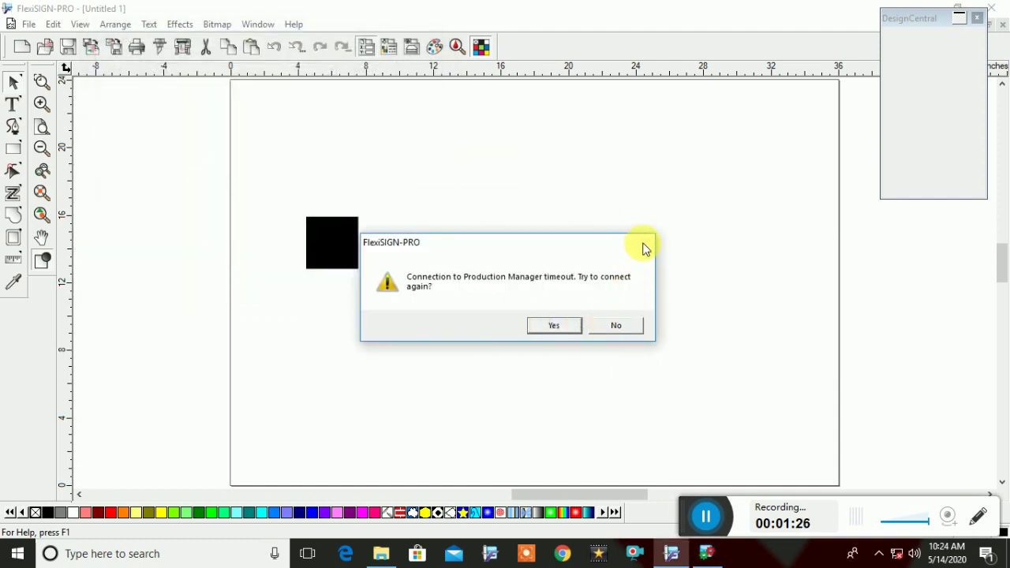
click(618, 326)
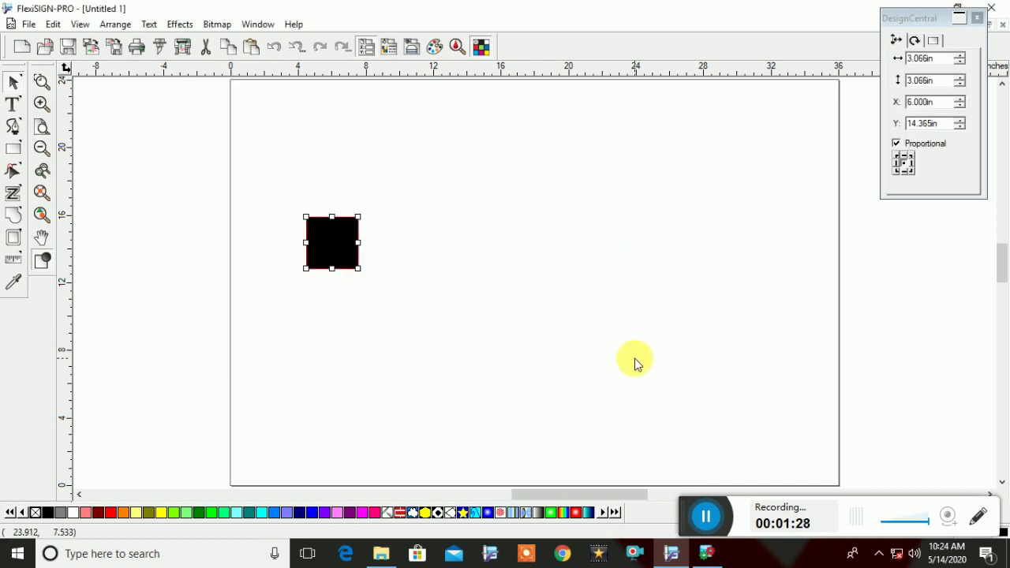
mouse_move(716, 555)
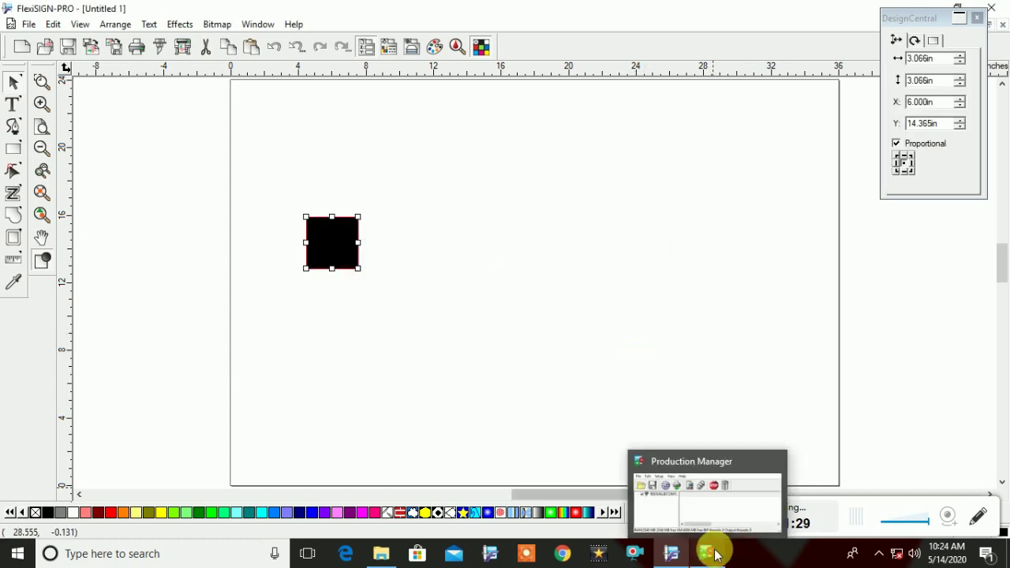
click(707, 550)
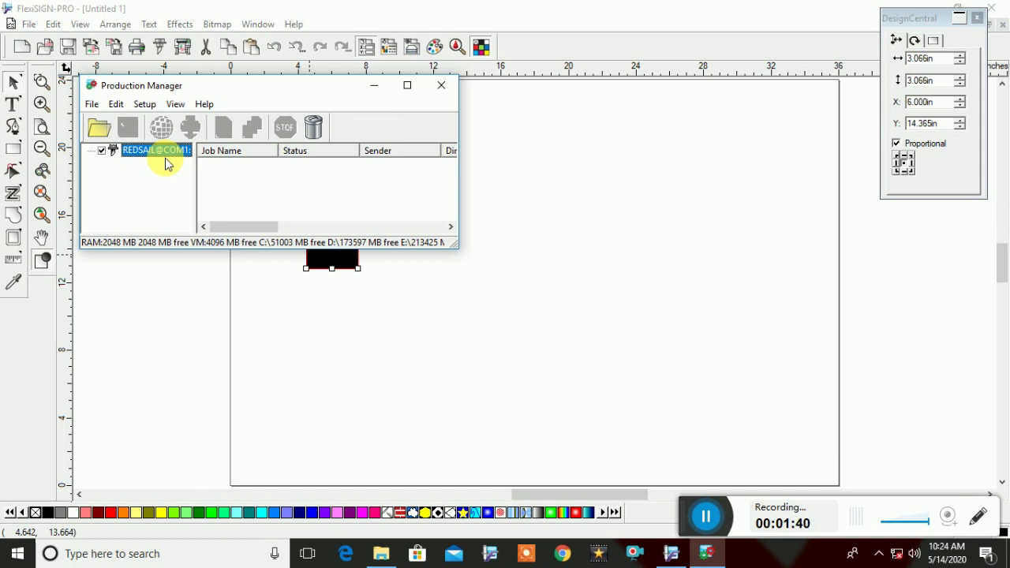
click(376, 86)
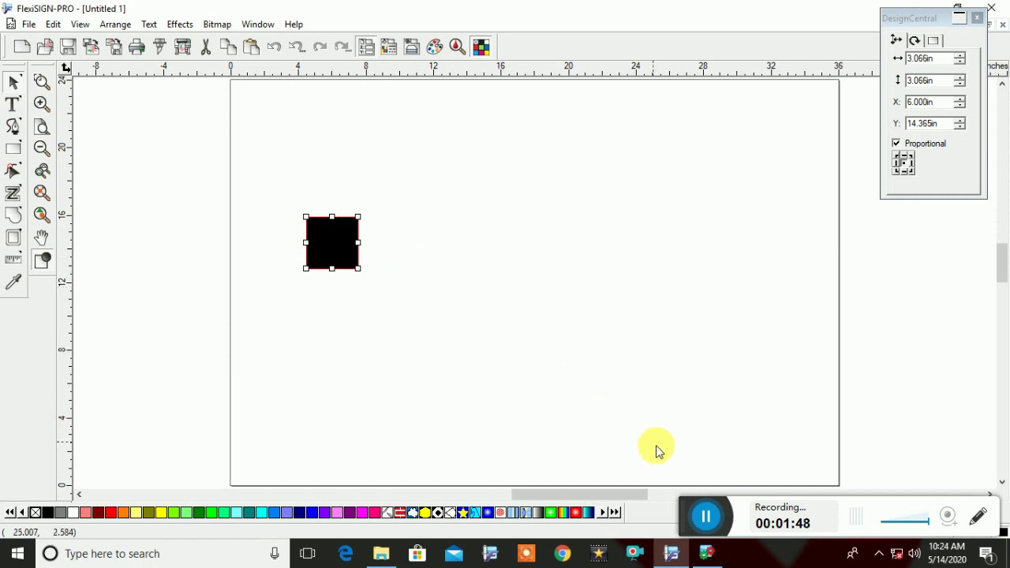
Step: Reopen Production Manager and start adding another setup, browsing the vinyl cutter manufacturers
click(708, 554)
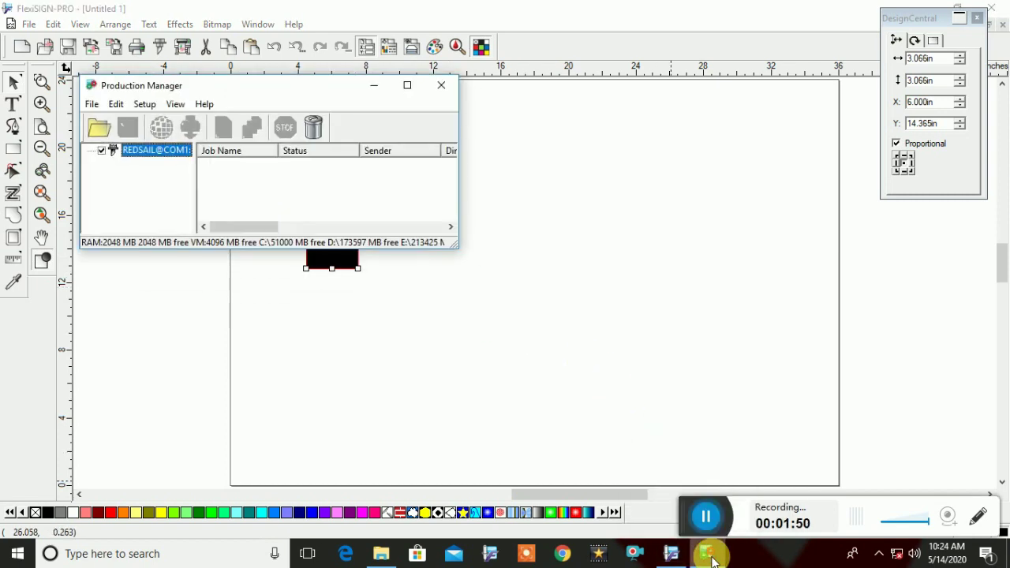
click(149, 106)
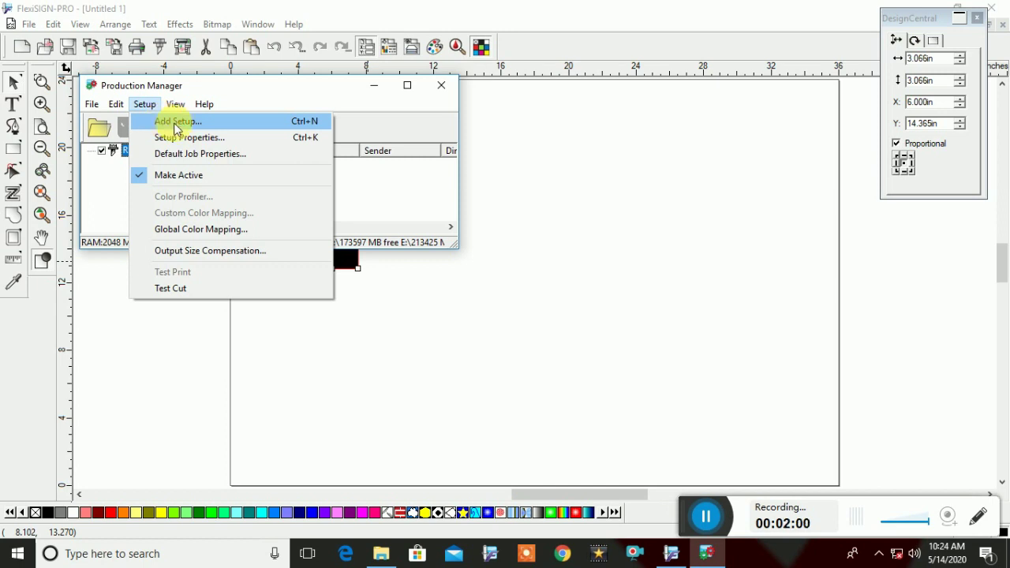
click(176, 129)
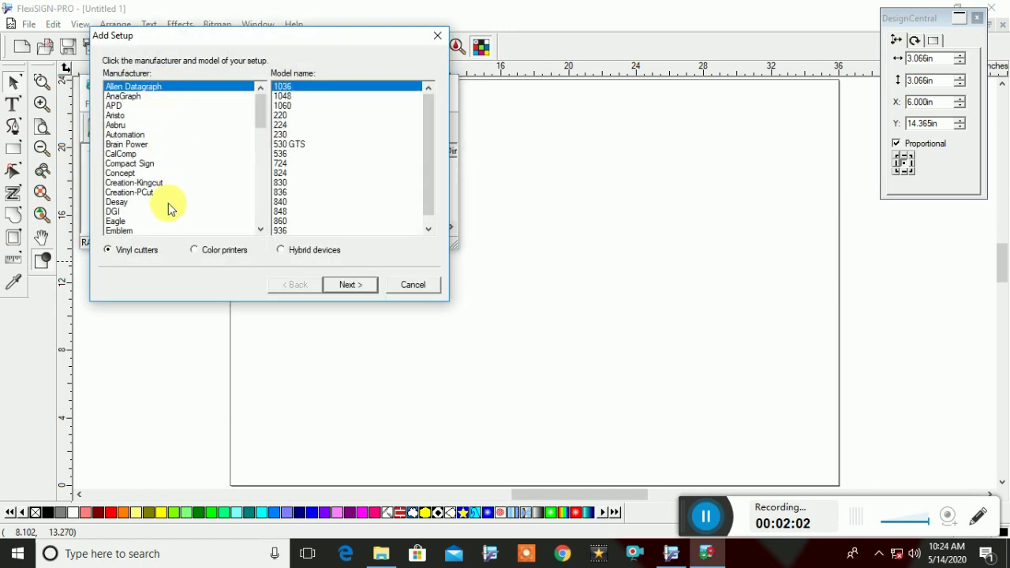
scroll(171, 177, down, 8)
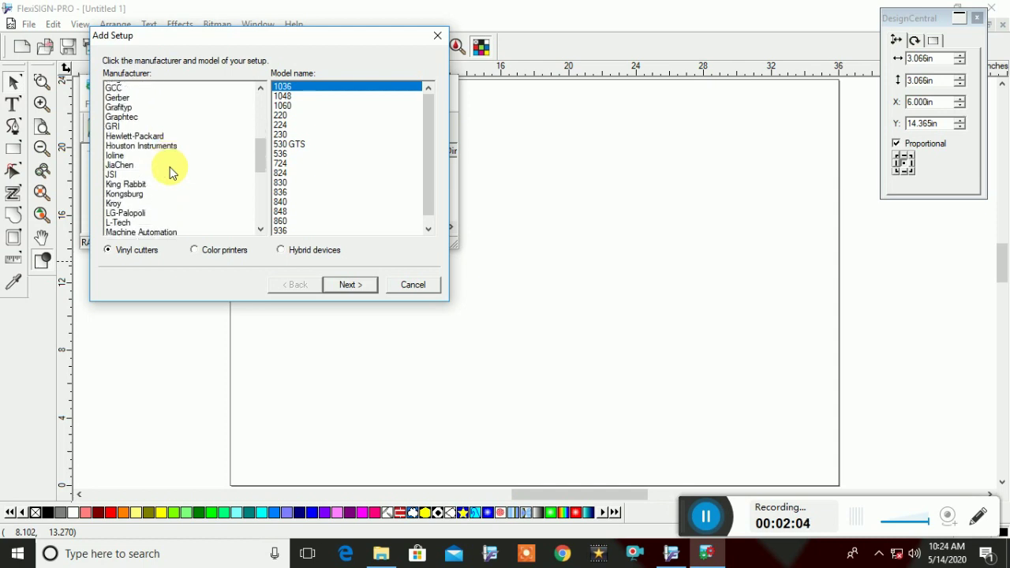
scroll(172, 173, down, 2)
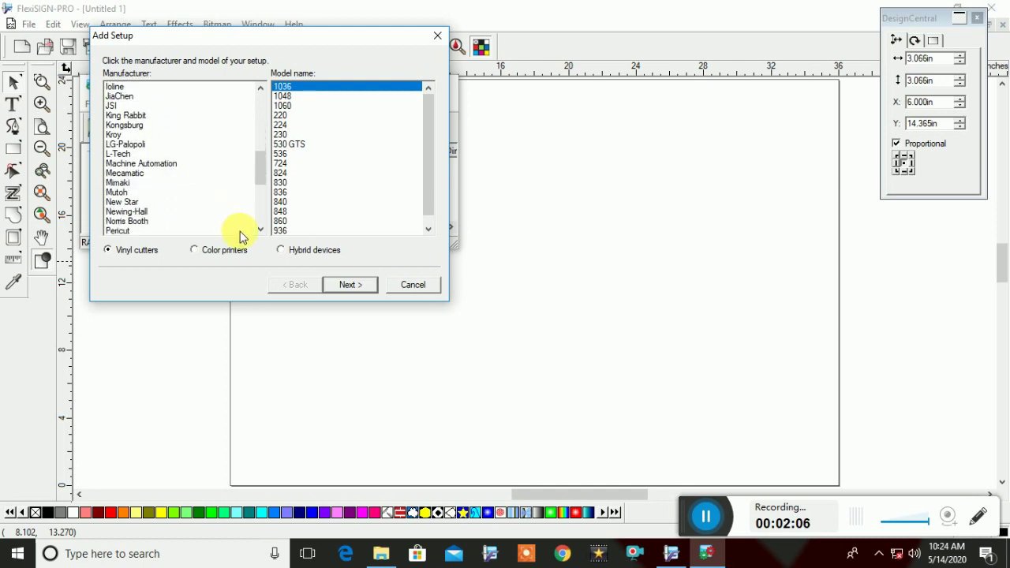